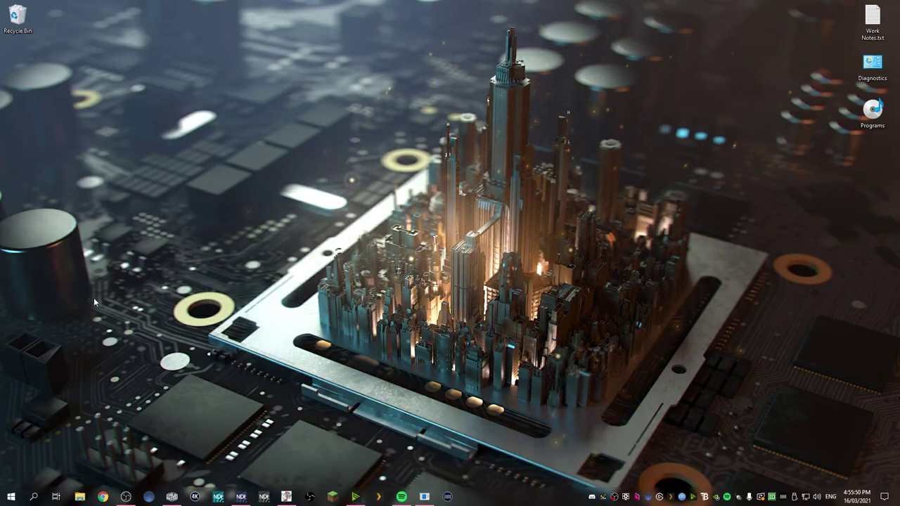
Step: Open the Microsoft Store
click(5, 496)
text(mic)
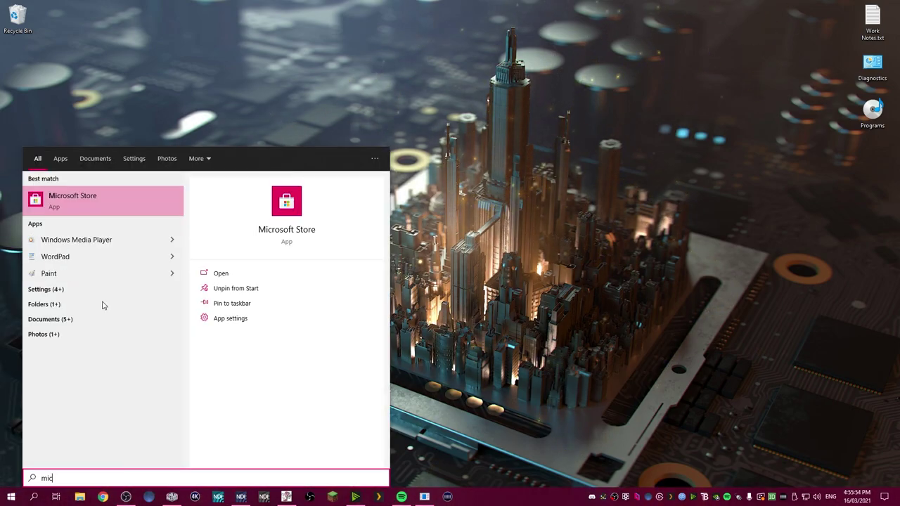
text(rosoft)
key(Return)
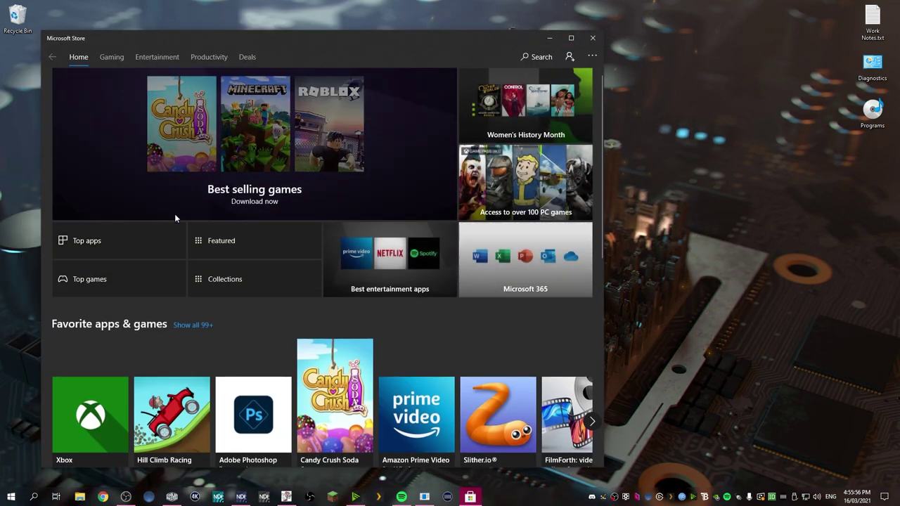
Step: Search the store for free:ac and open the product page of fre:ac - free audio converter
click(538, 61)
text(free:ac)
key(Return)
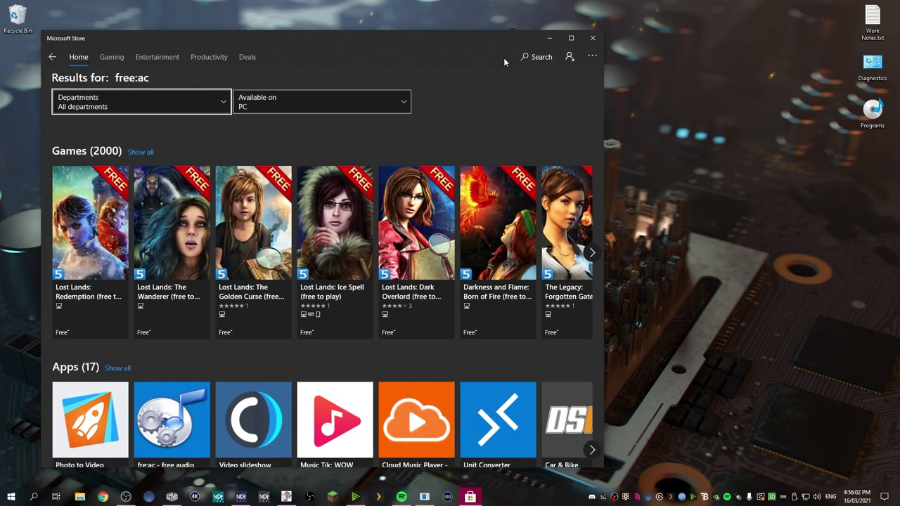
scroll(292, 216, down, 1)
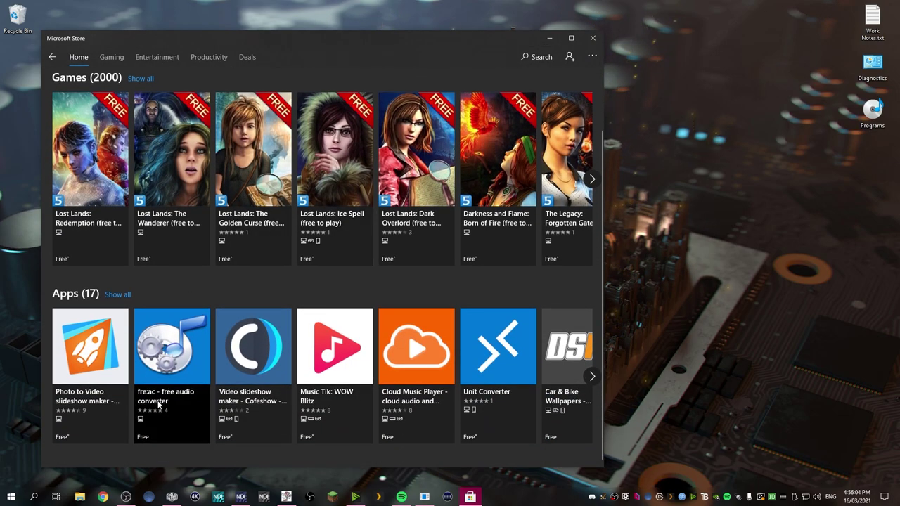
click(179, 405)
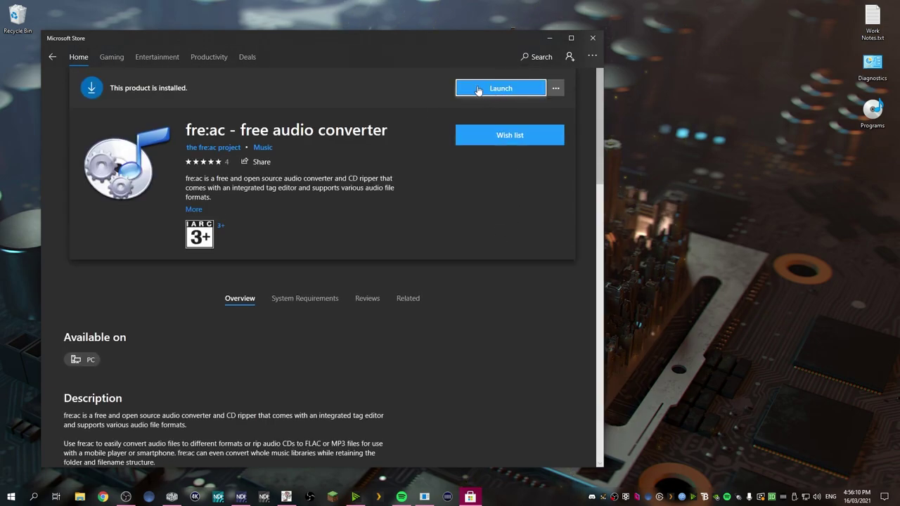
Step: Launch fre:ac from its store page, close the Microsoft Store and dismiss the tip of the day
click(515, 94)
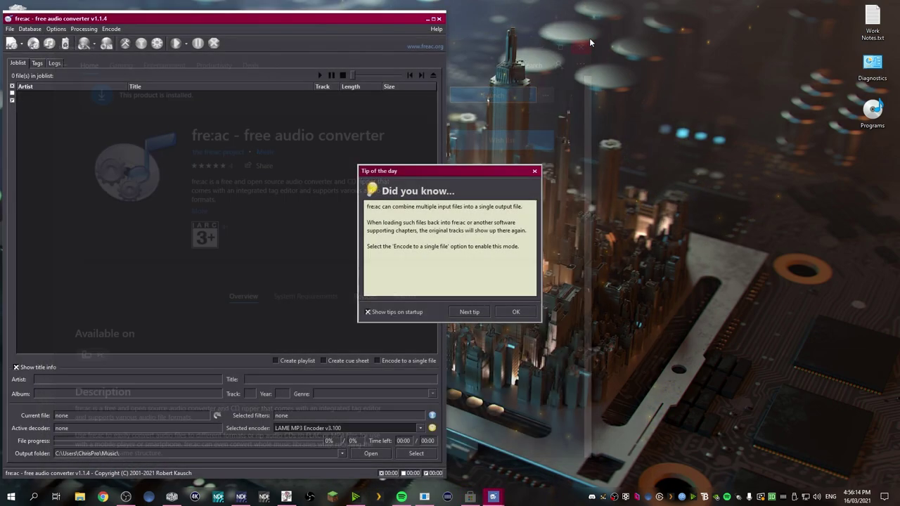
click(591, 39)
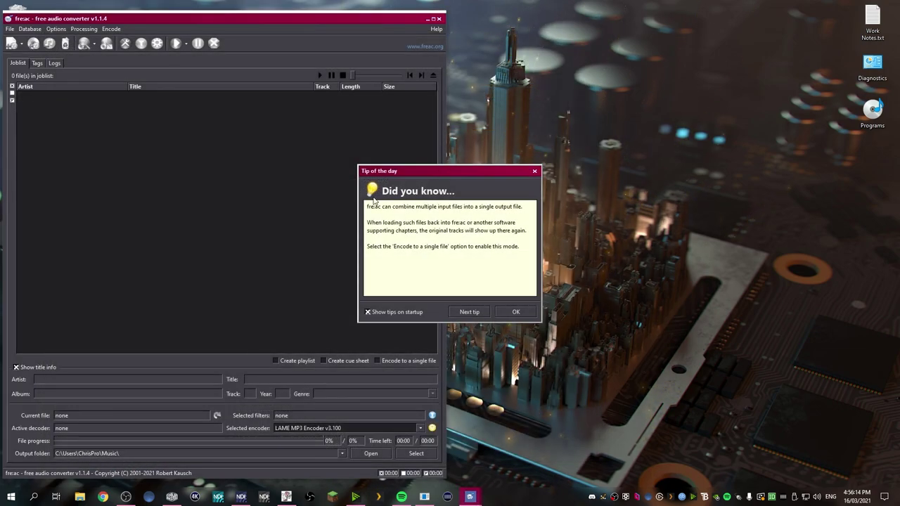
click(515, 311)
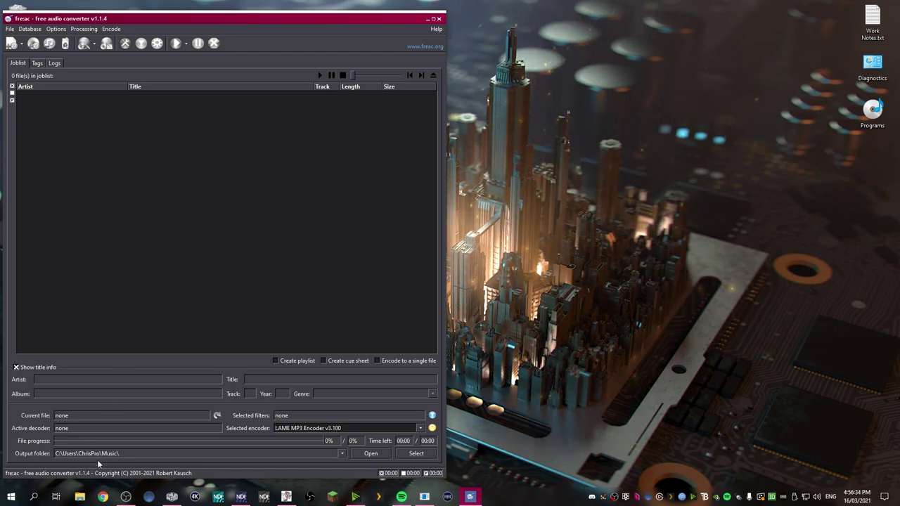
Step: Set the output folder for the encoded files to Music under This PC
click(411, 457)
scroll(431, 254, down, 4)
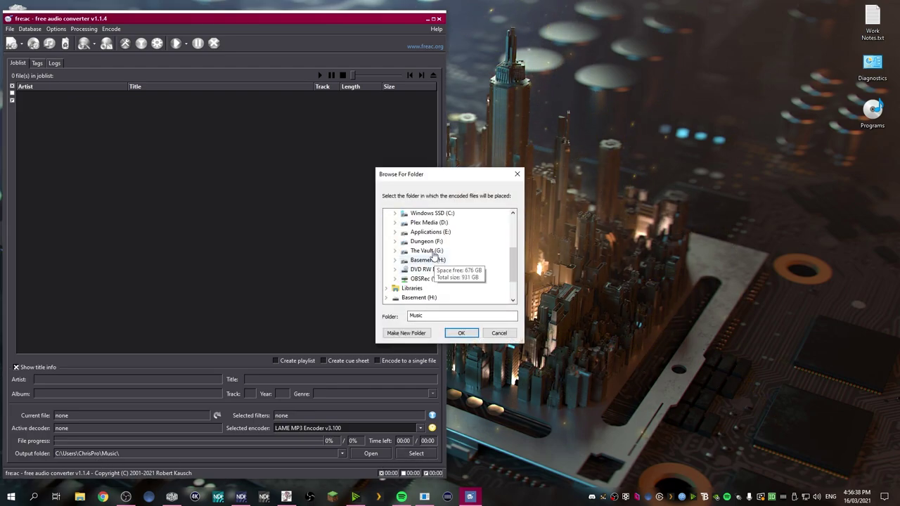
scroll(430, 254, up, 4)
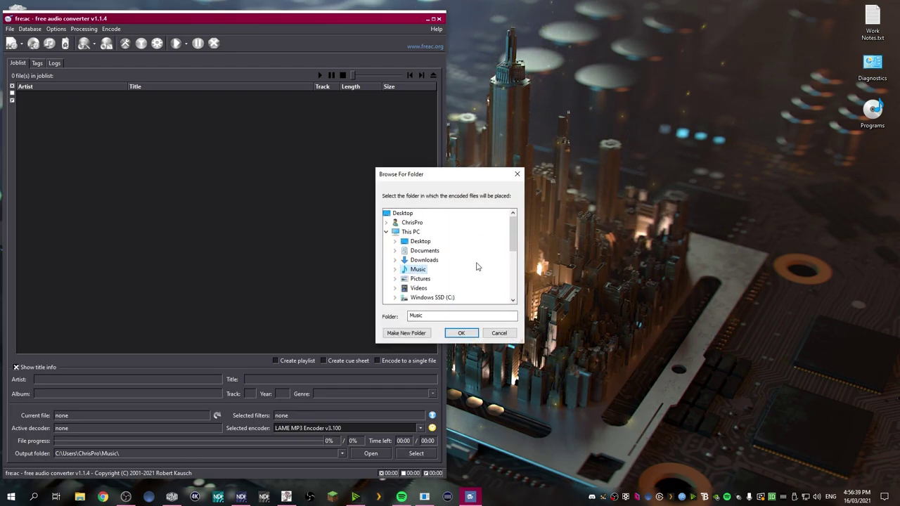
click(461, 337)
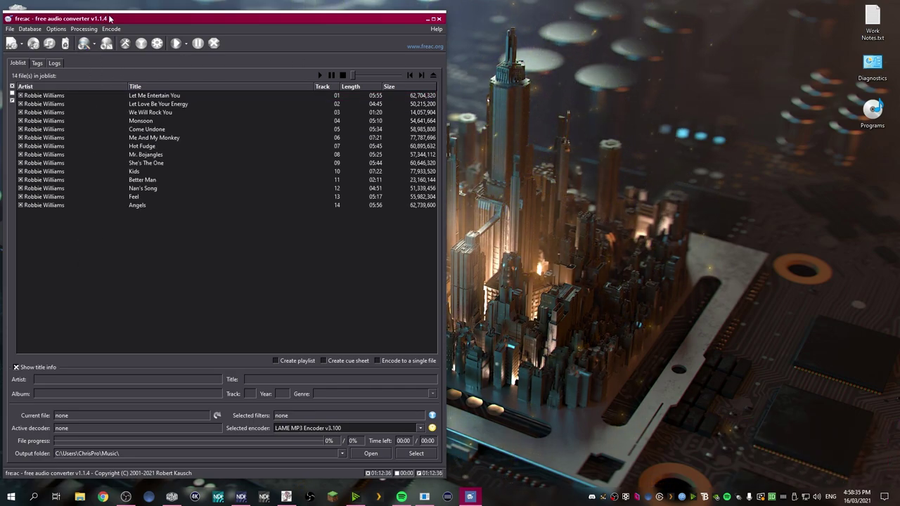
Step: Start encoding all CD tracks in the joblist with the LAME MP3 Encoder and look over the available encoders
drag(116, 17, 271, 20)
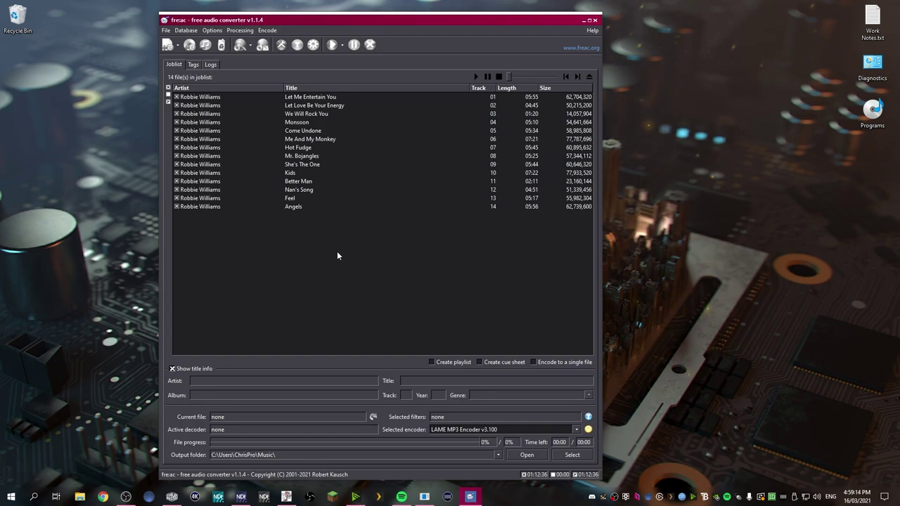
click(333, 106)
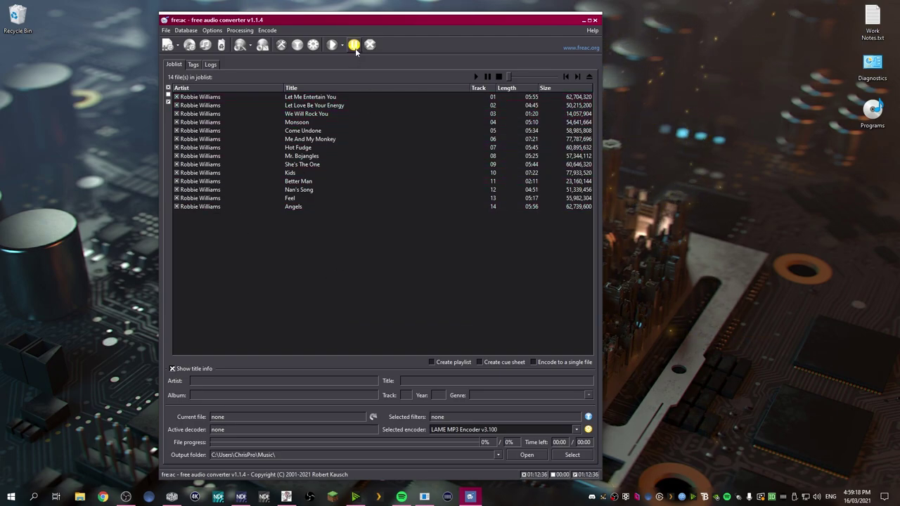
click(332, 46)
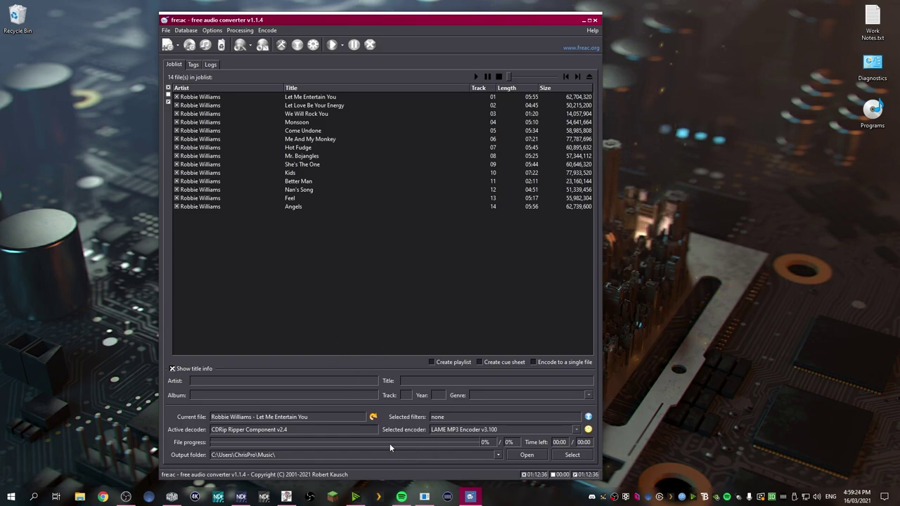
click(342, 46)
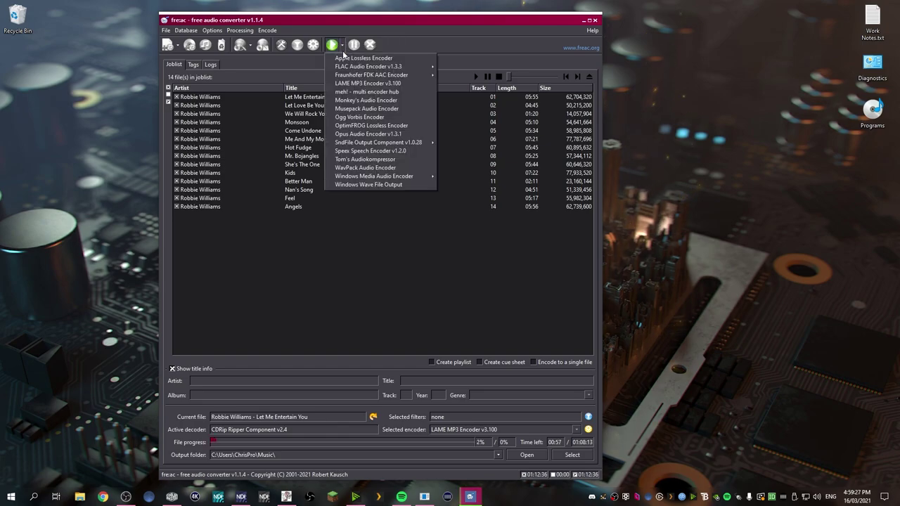
click(399, 316)
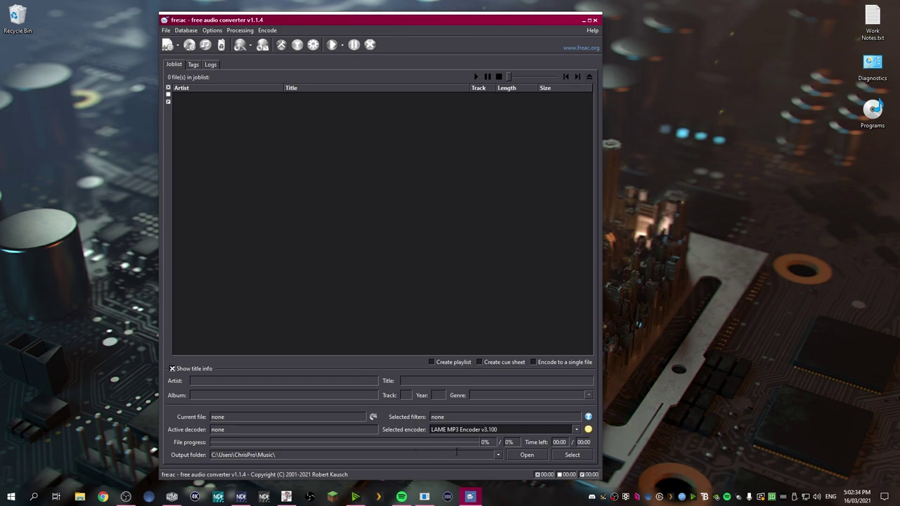
Step: Open the Robbie Williams - Live Summer 2003 folder in the output folder and show its tracks as large icons with full names readable beforehand
click(528, 454)
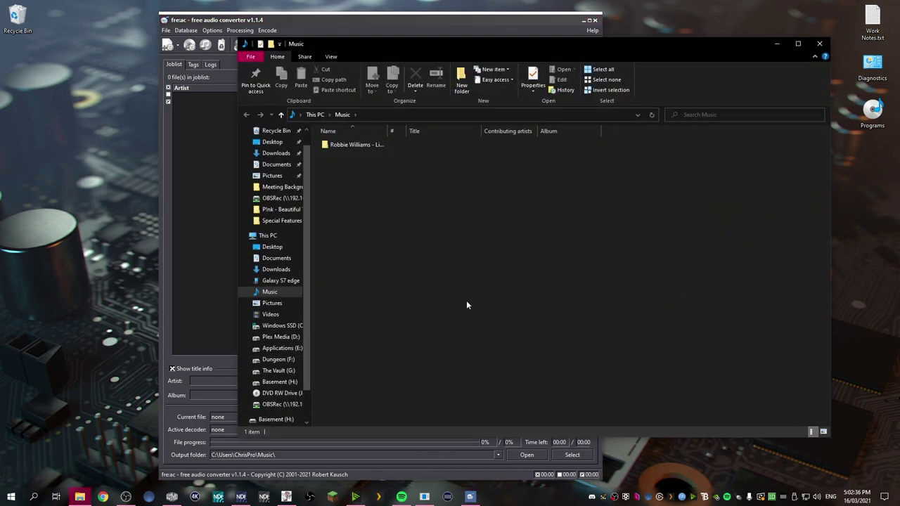
drag(386, 131, 509, 142)
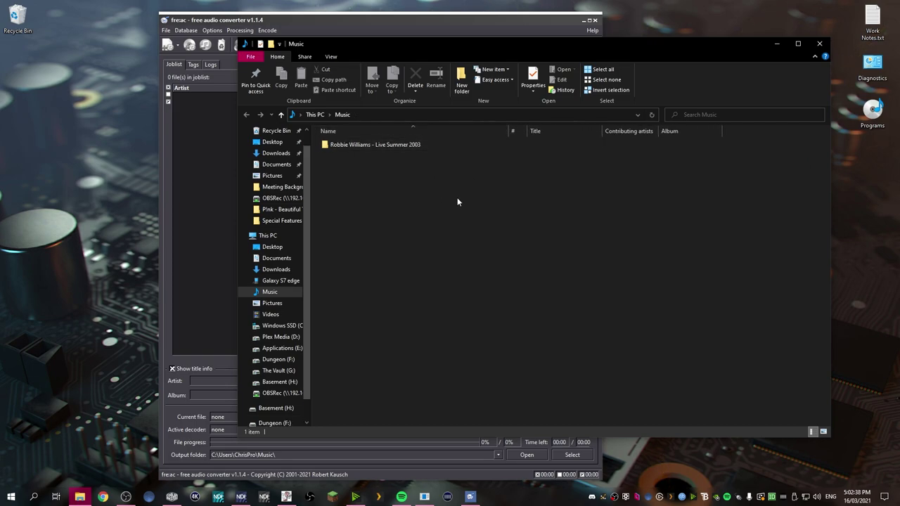
double_click(341, 145)
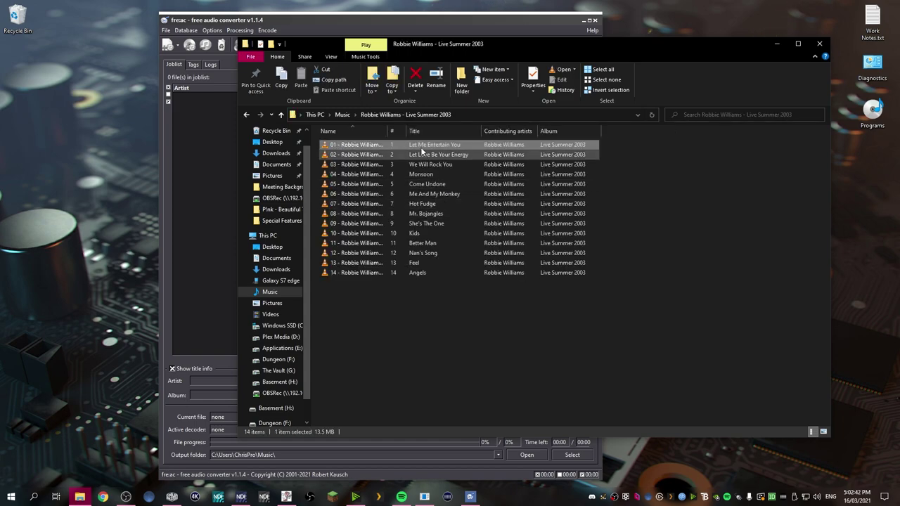
double_click(385, 130)
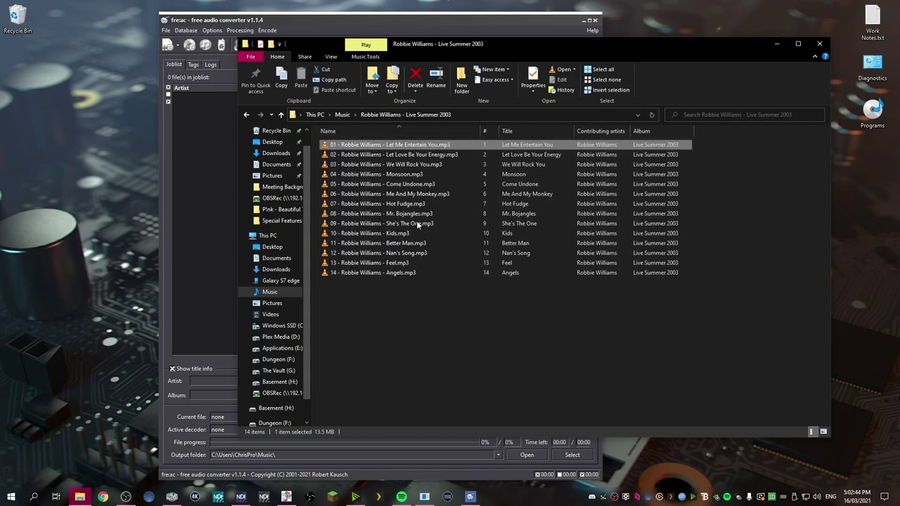
click(331, 57)
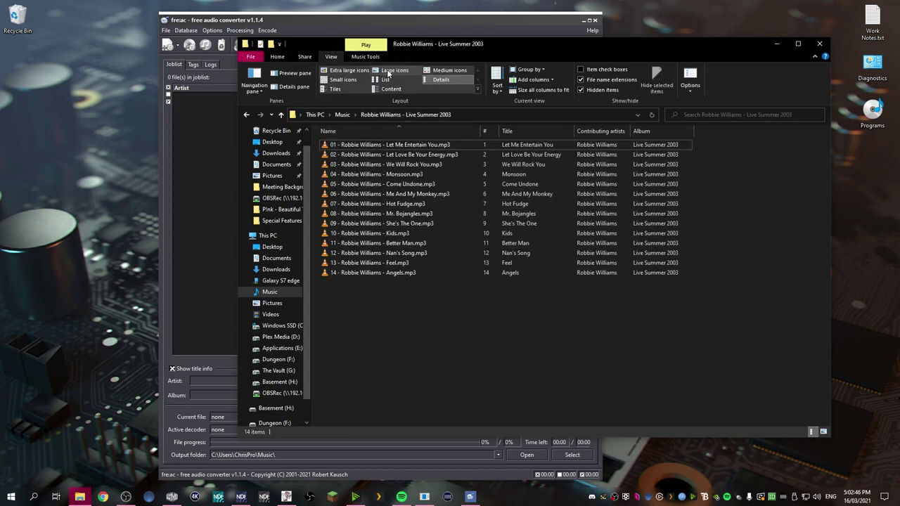
click(394, 70)
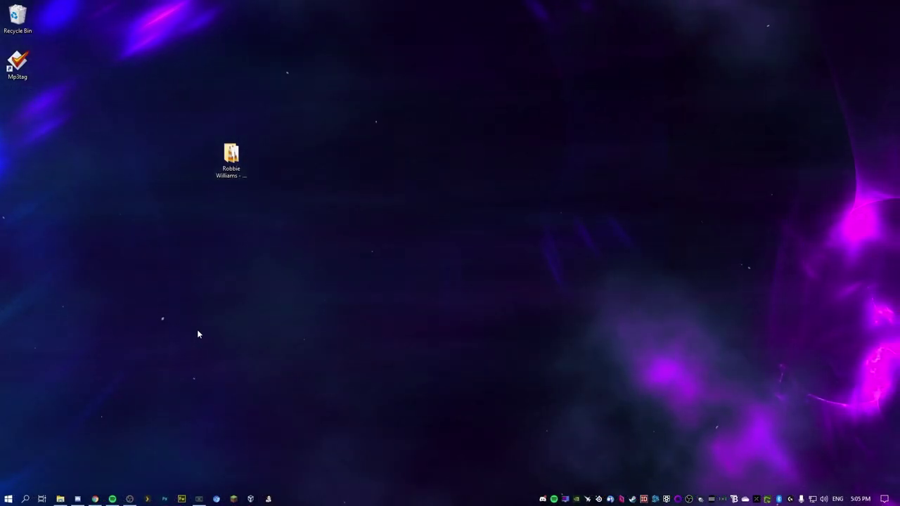
Step: Check the contents of the desktop folder Robbie Williams - Live Summer 2003 and load that folder into Mp3tag
double_click(241, 169)
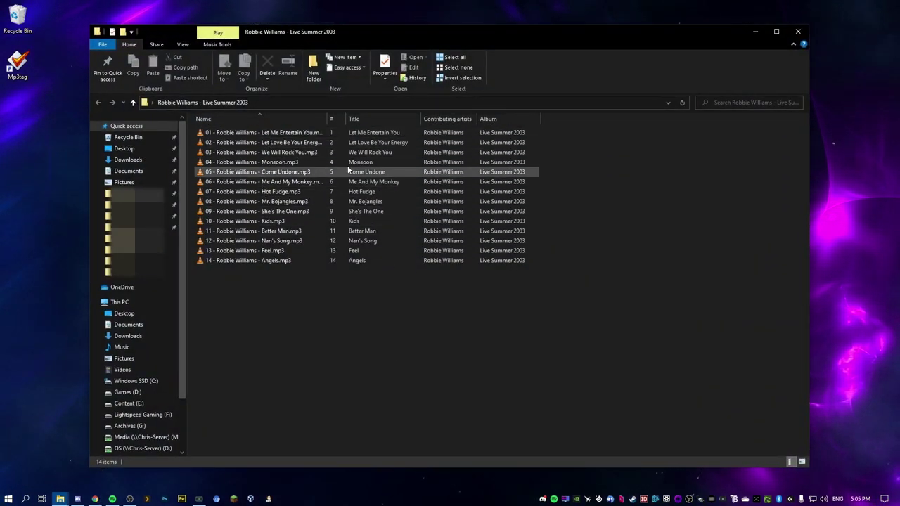
click(797, 31)
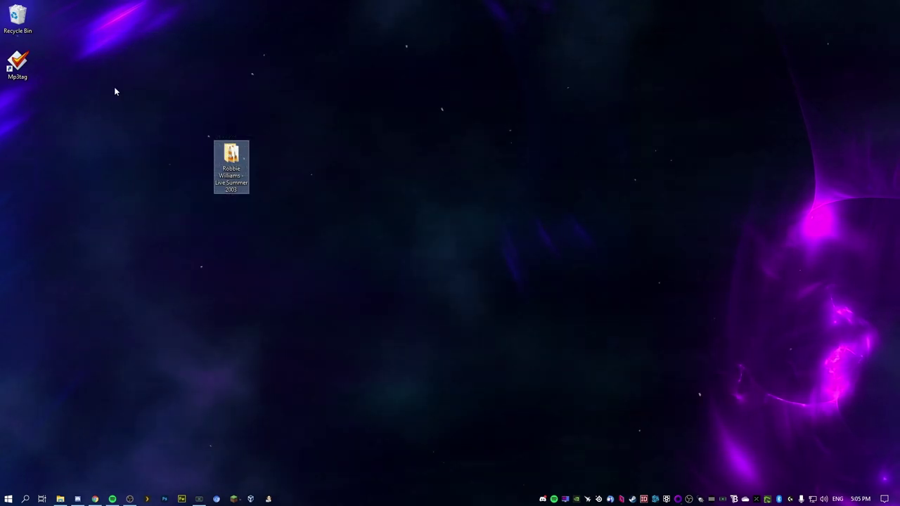
click(18, 63)
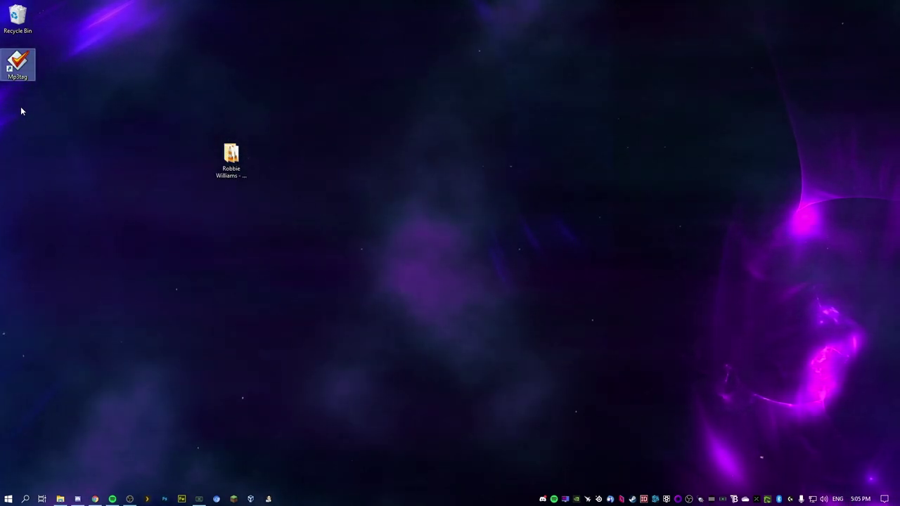
double_click(18, 63)
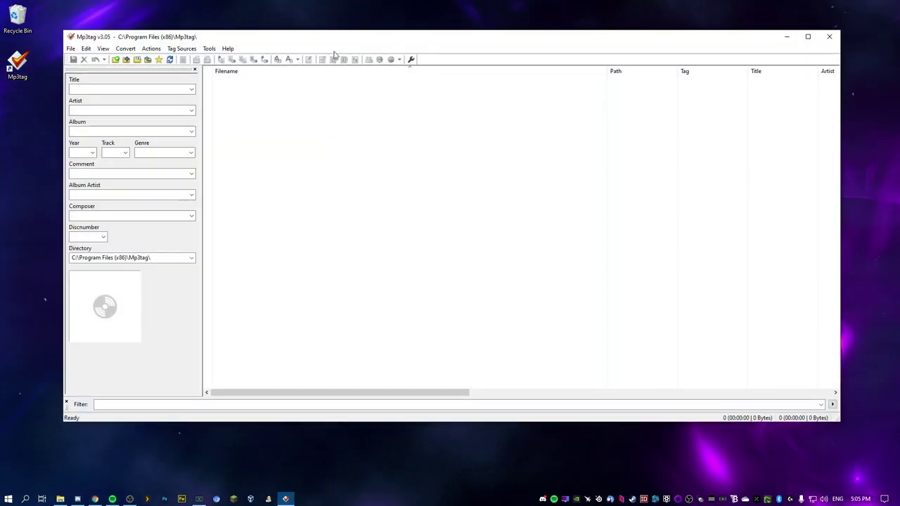
drag(331, 40, 539, 45)
drag(210, 172, 461, 182)
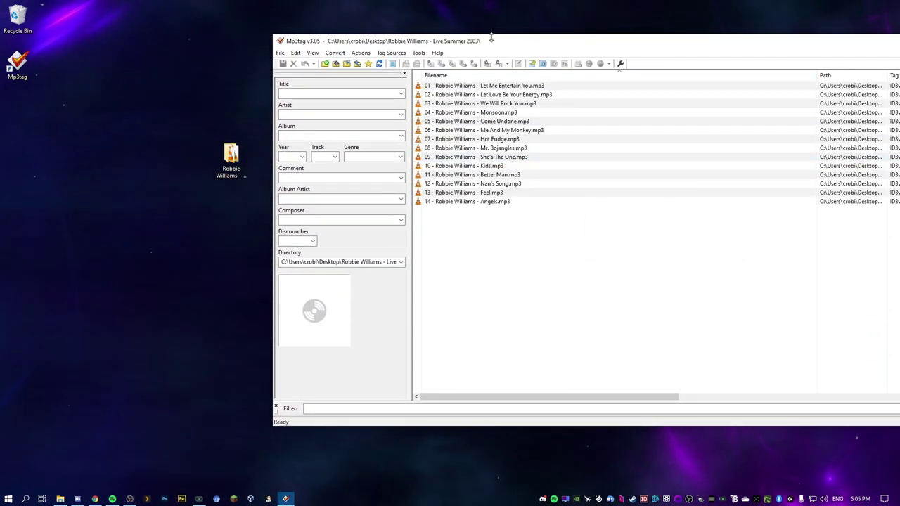
Step: Tag all tracks from Discogs by artist and album, using the Australian Chrysalis CD release of Live Summer 2003
drag(490, 43, 309, 43)
drag(302, 246, 309, 83)
click(209, 53)
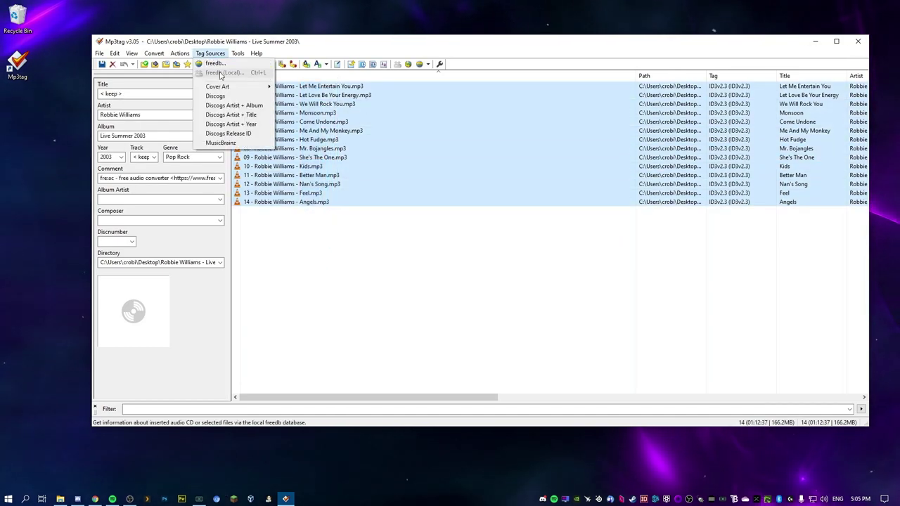
click(227, 105)
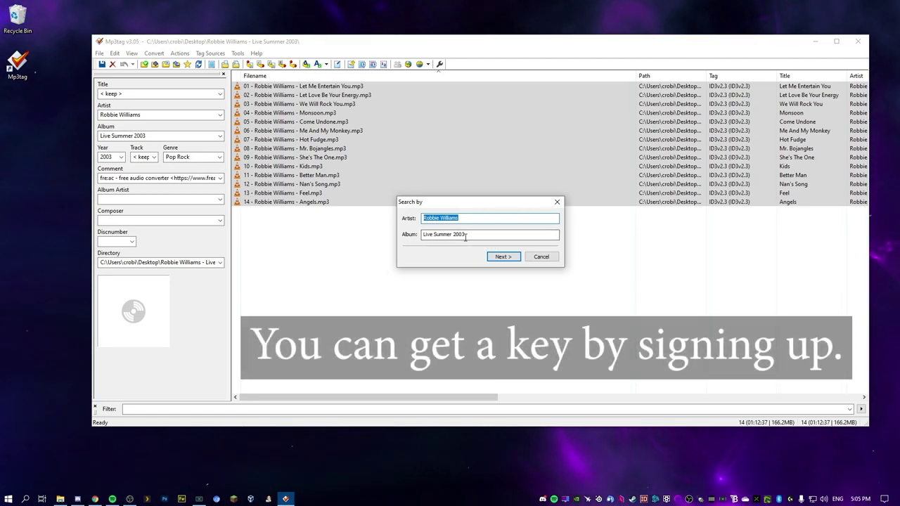
click(502, 257)
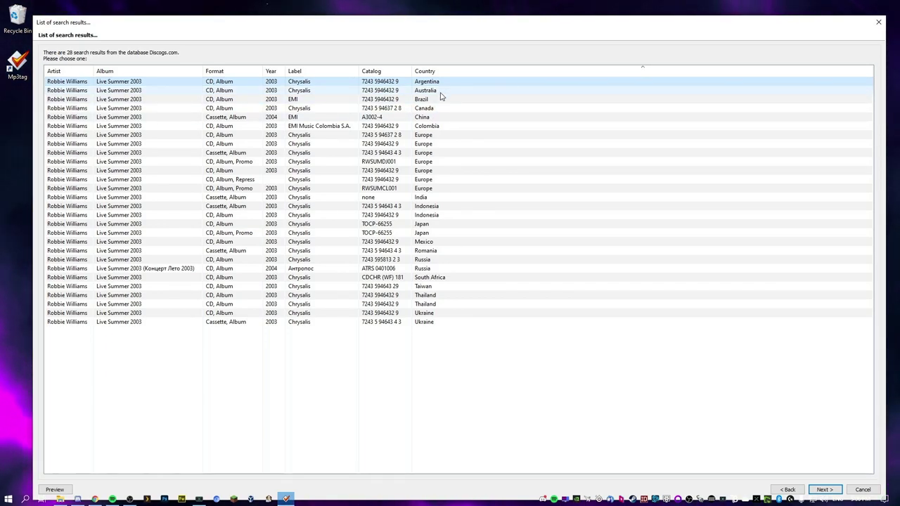
double_click(440, 91)
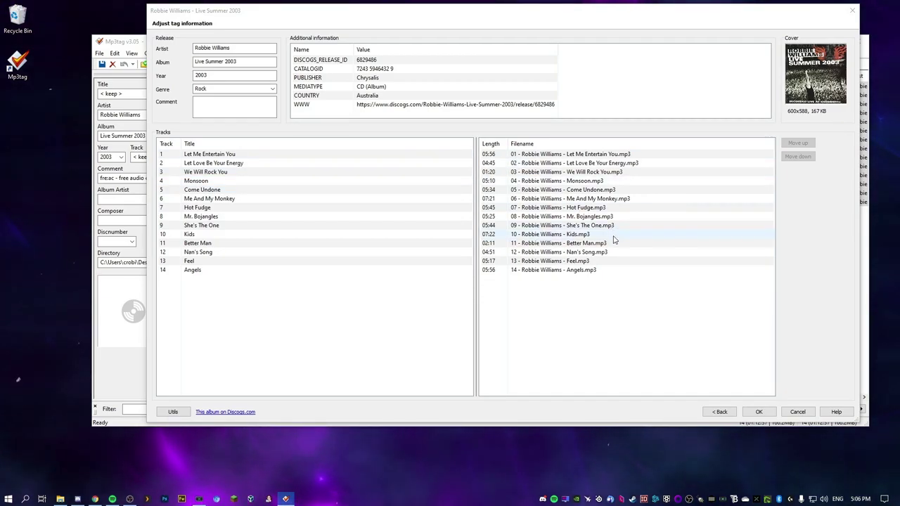
click(761, 411)
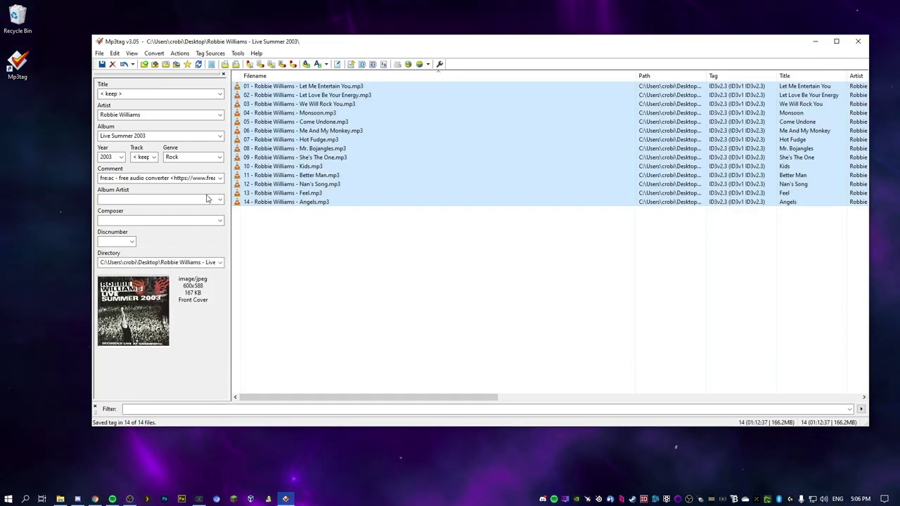
Step: Set the comment of all selected tracks to blank and save the tags
click(220, 178)
click(116, 188)
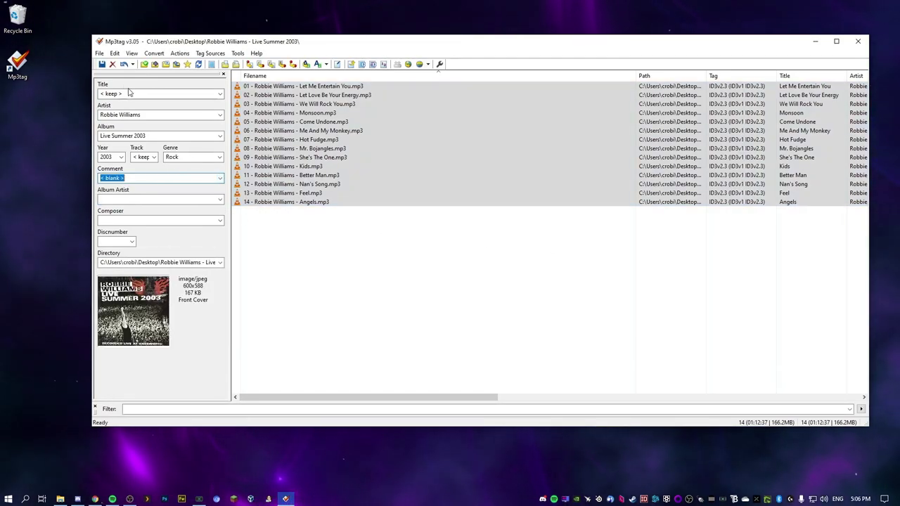
click(102, 64)
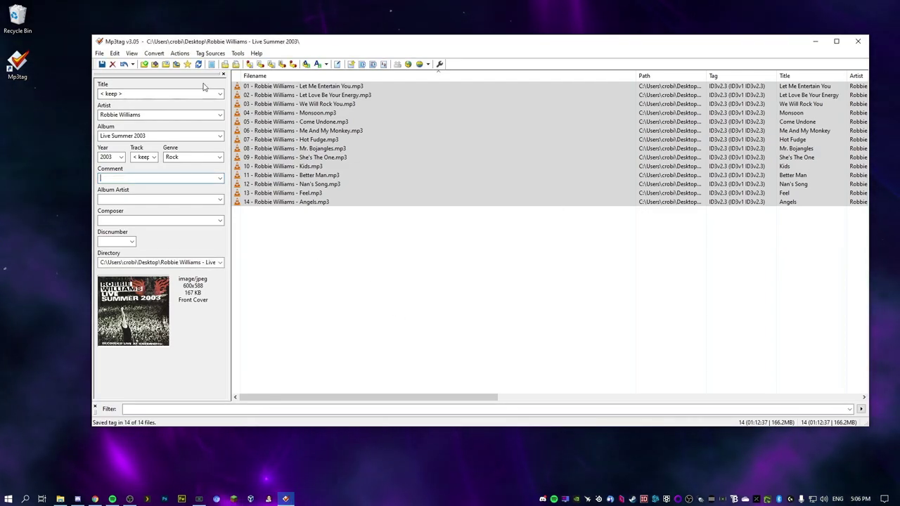
Step: Remove all tracks from the Mp3tag file list and close the program
right_click(316, 170)
click(339, 298)
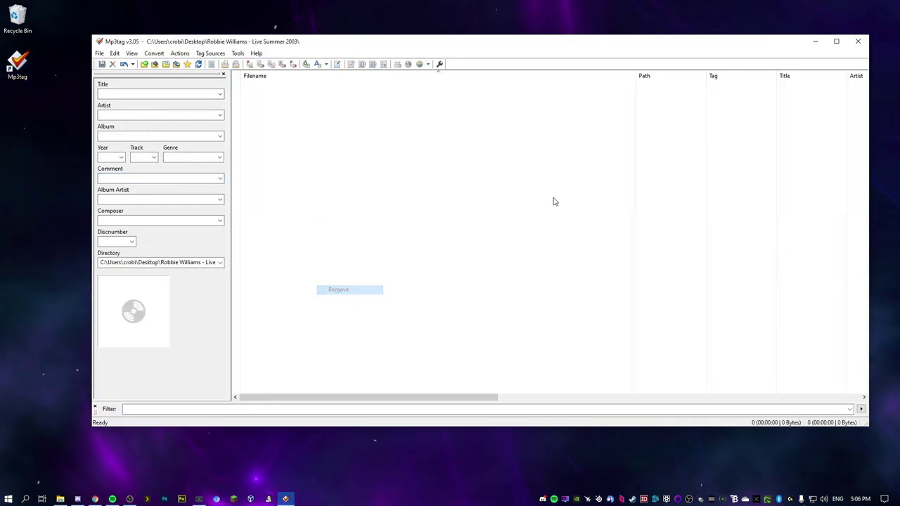
click(857, 41)
Step: Open the desktop album folder, show its tracks as large icons and play track 14, Angels
double_click(231, 156)
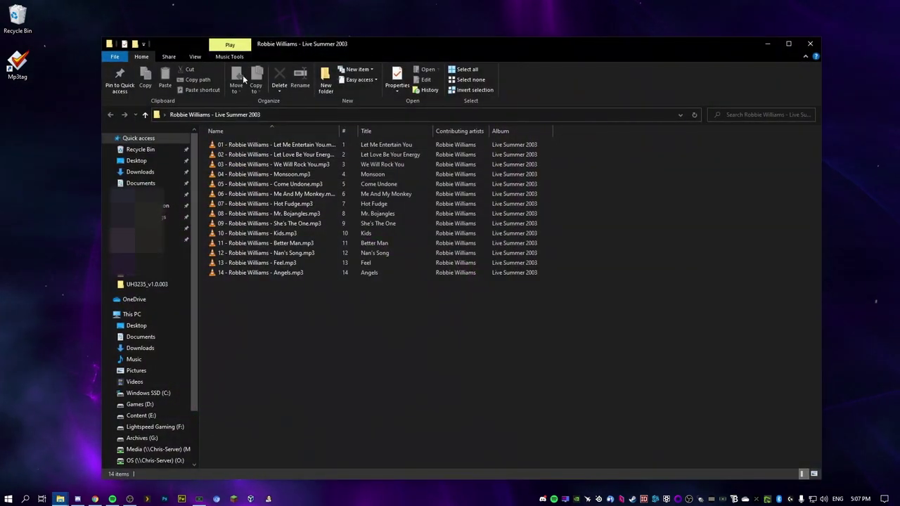
click(202, 58)
click(257, 70)
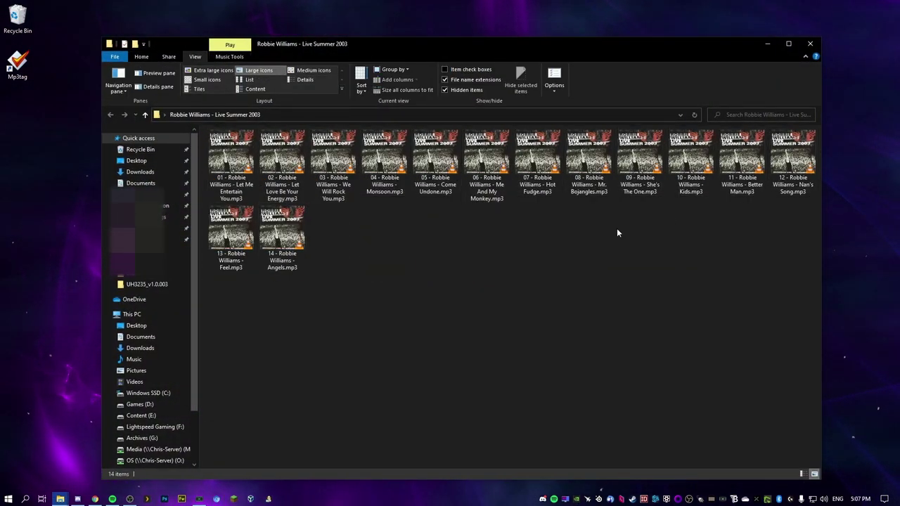
double_click(302, 245)
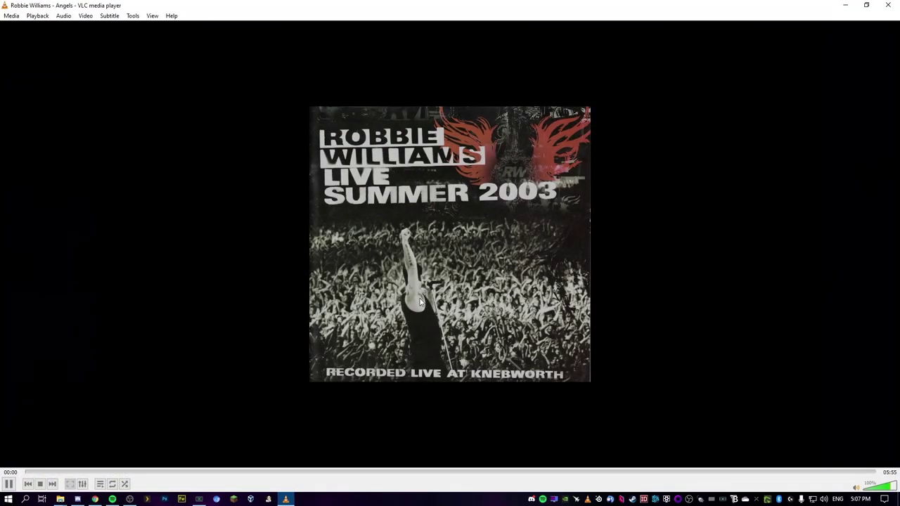